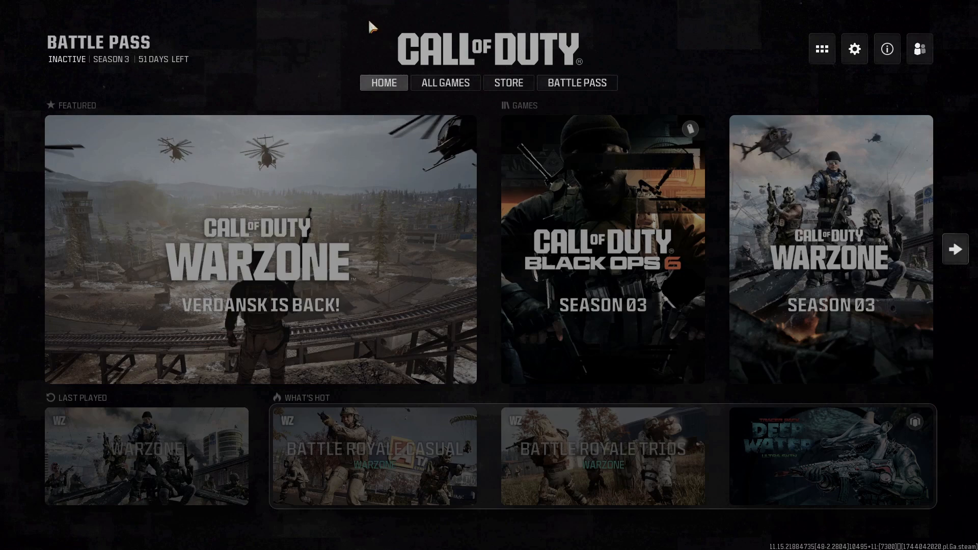
Step: Launch Warzone from the launcher and bring up its settings menu
click(338, 189)
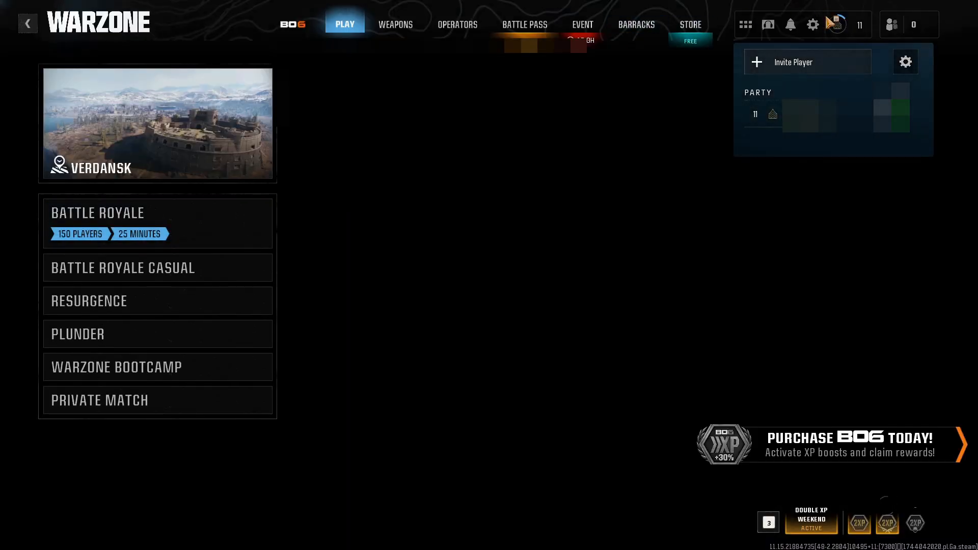
click(813, 25)
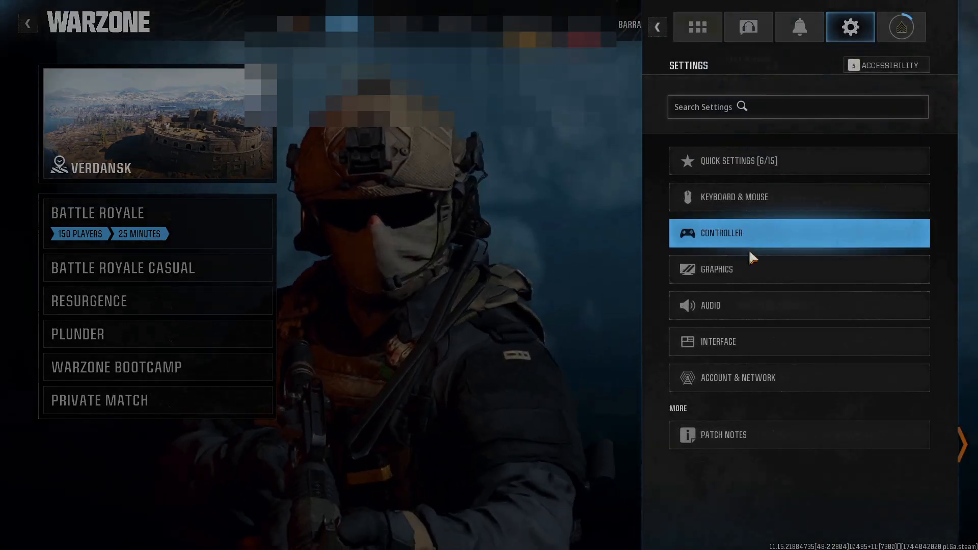
Step: In Graphics Quality, set Upscaling / Sharpening to Off and apply the settings
click(747, 270)
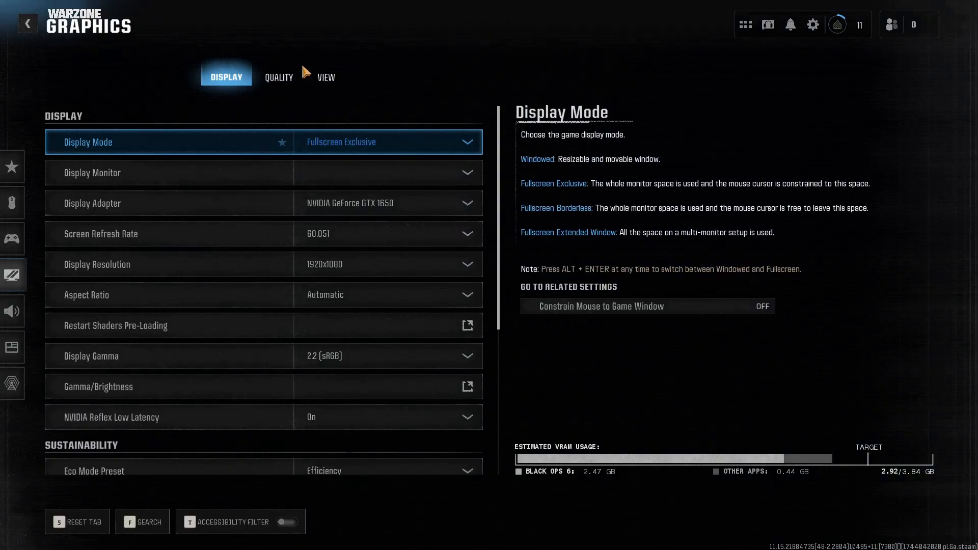
click(297, 84)
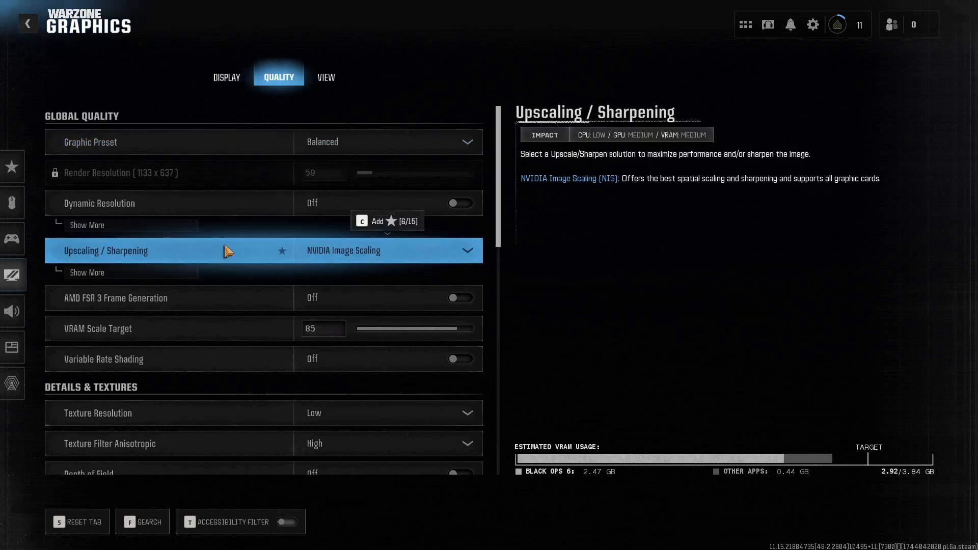
click(375, 251)
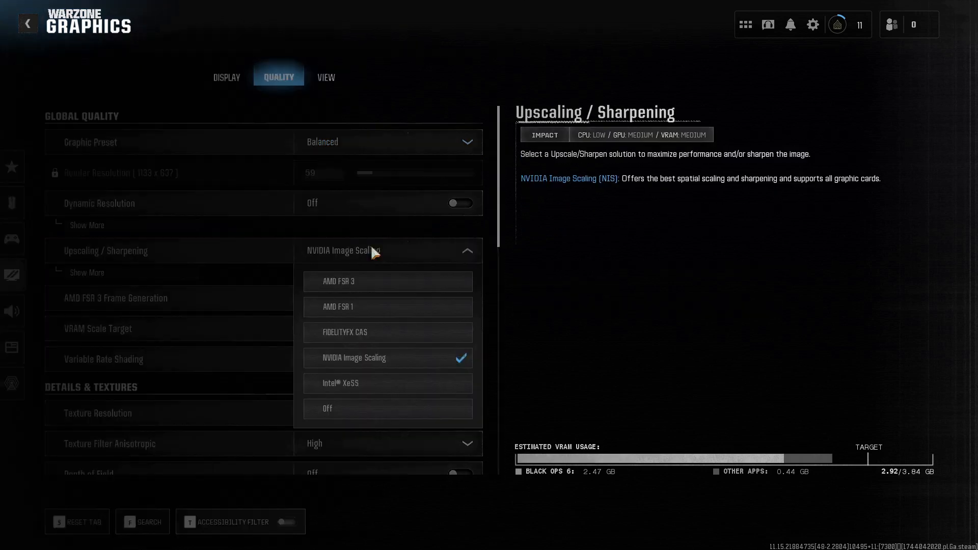
click(379, 413)
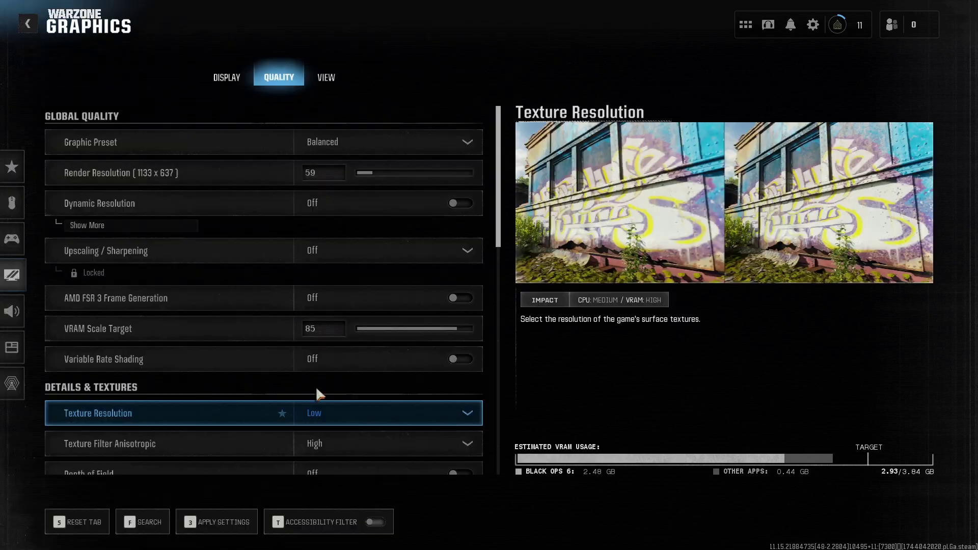
click(231, 533)
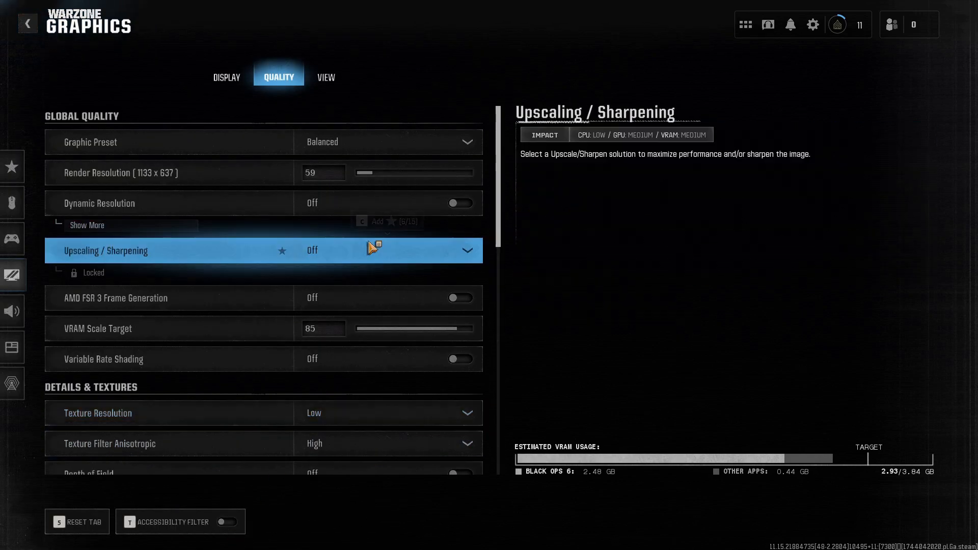